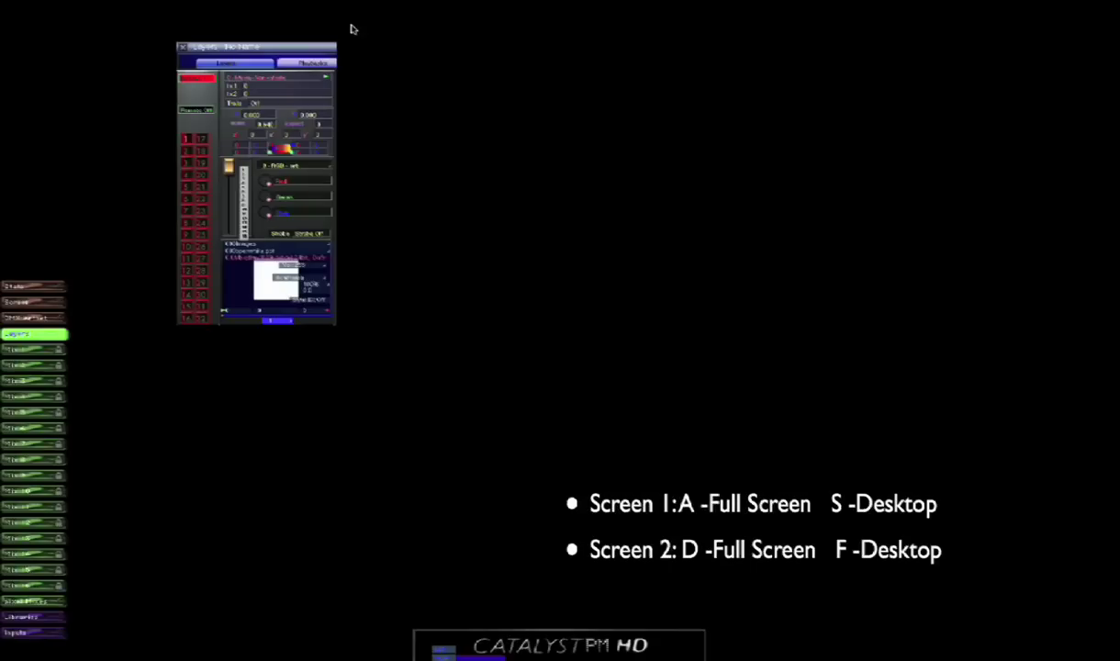
# Step: Leave and return to the full-screen output, then close the layer's file list
pyautogui.press('s')
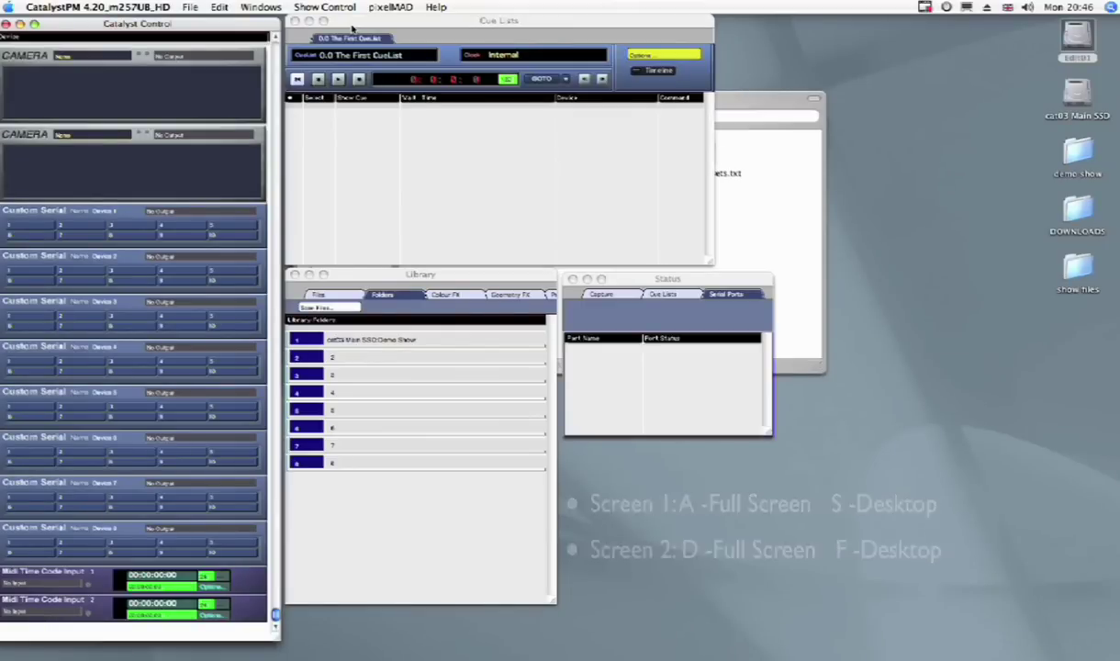
pyautogui.press('a')
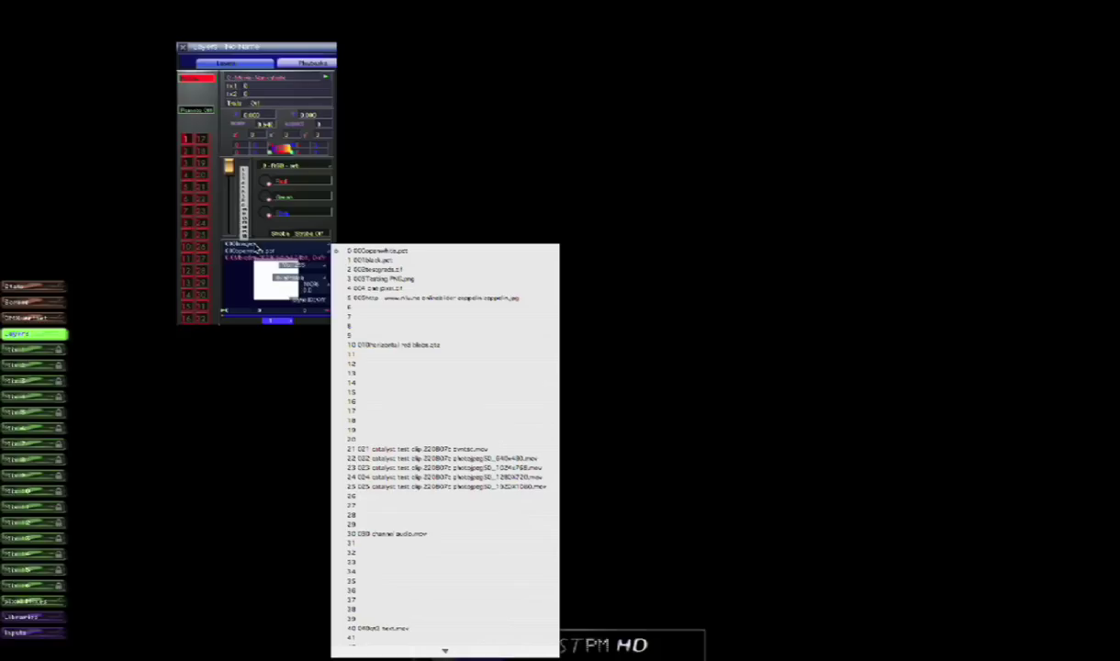
pyautogui.click(244, 236)
# Step: Load the clouds image from the 001 clouds folder into layer 1
pyautogui.click(313, 235)
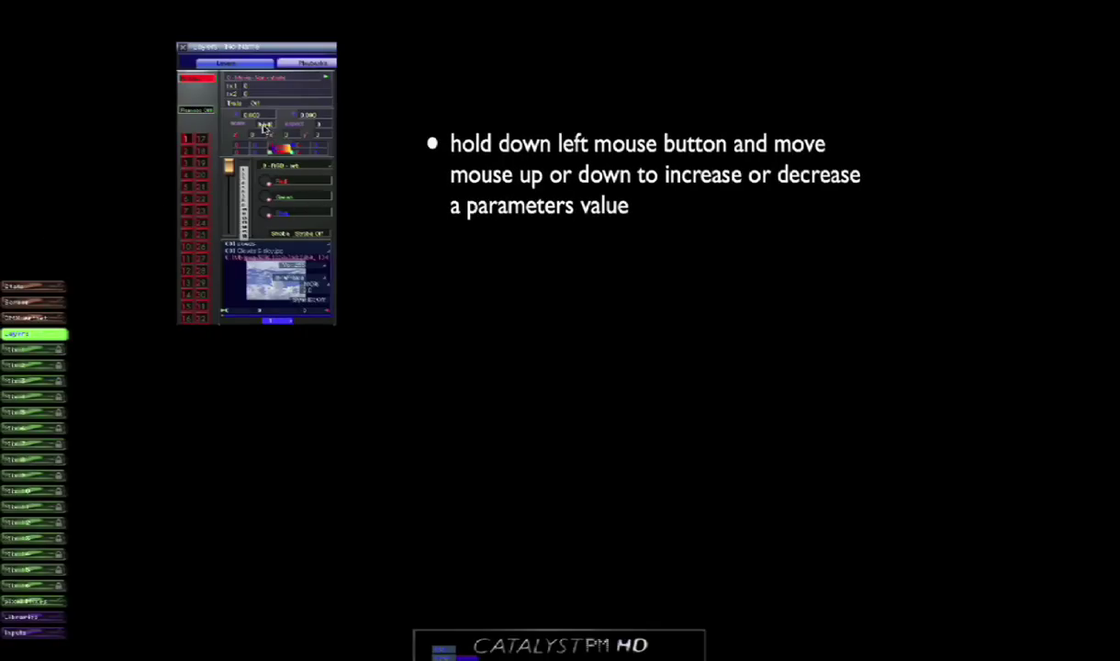
pyautogui.click(264, 123)
# Step: Scale up the clouds image and adjust layer 1's Red level
pyautogui.moveTo(263, 123); pyautogui.dragTo(255, 92)
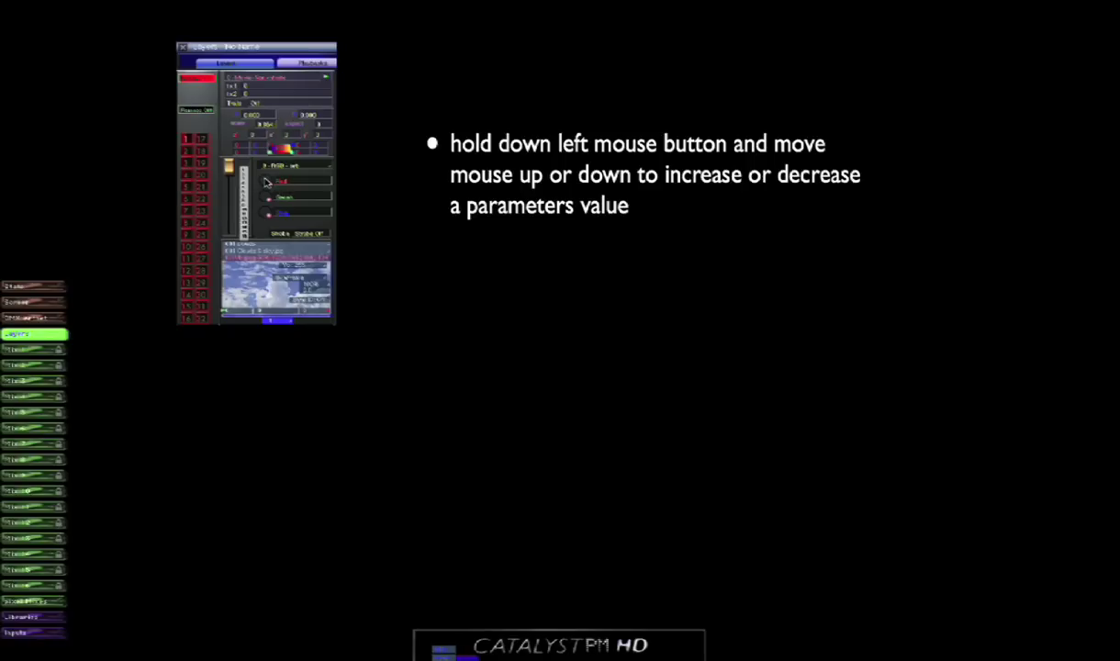
pyautogui.moveTo(265, 181); pyautogui.dragTo(265, 204)
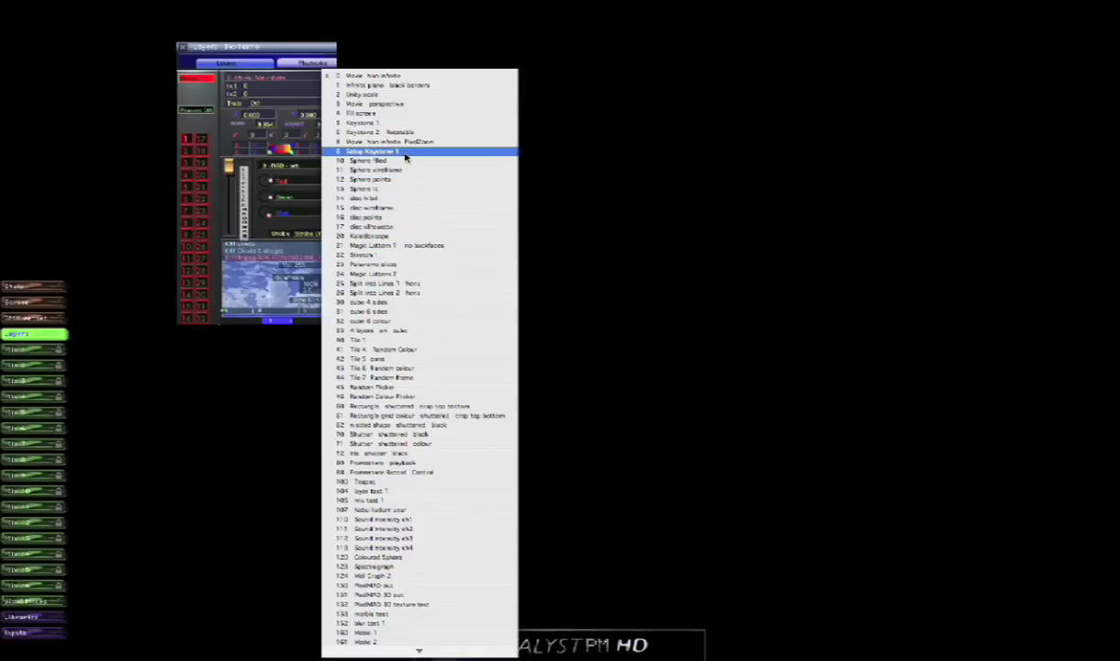
# Step: Enter exact values for layer 1's parameters: 600 for the first, 0 for another
pyautogui.click(239, 76)
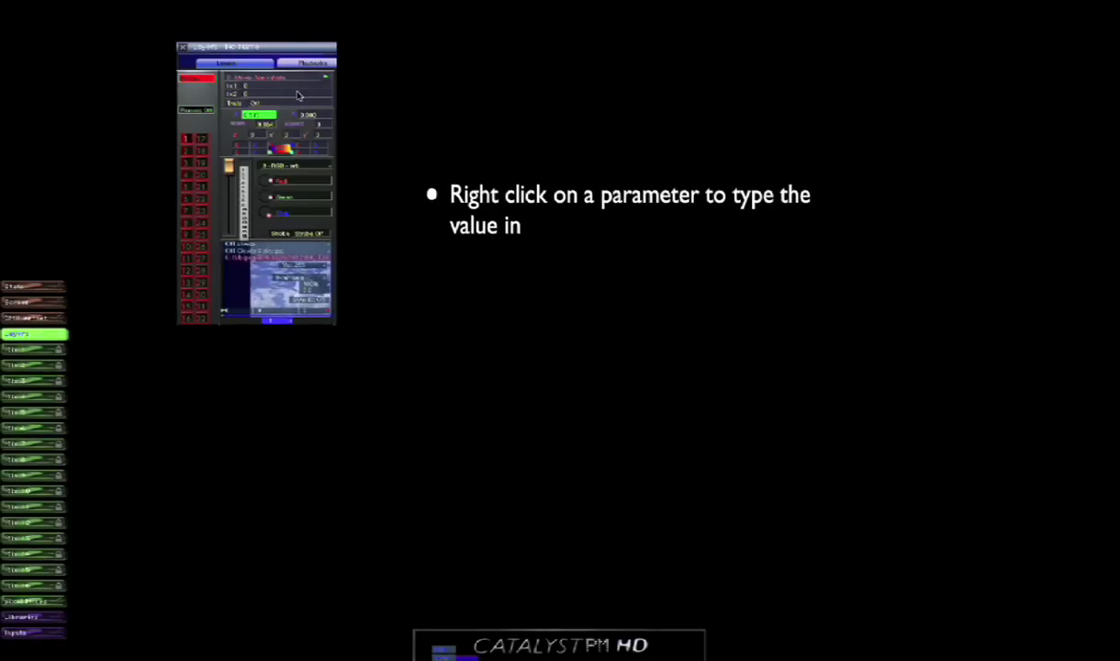
pyautogui.rightClick(252, 116)
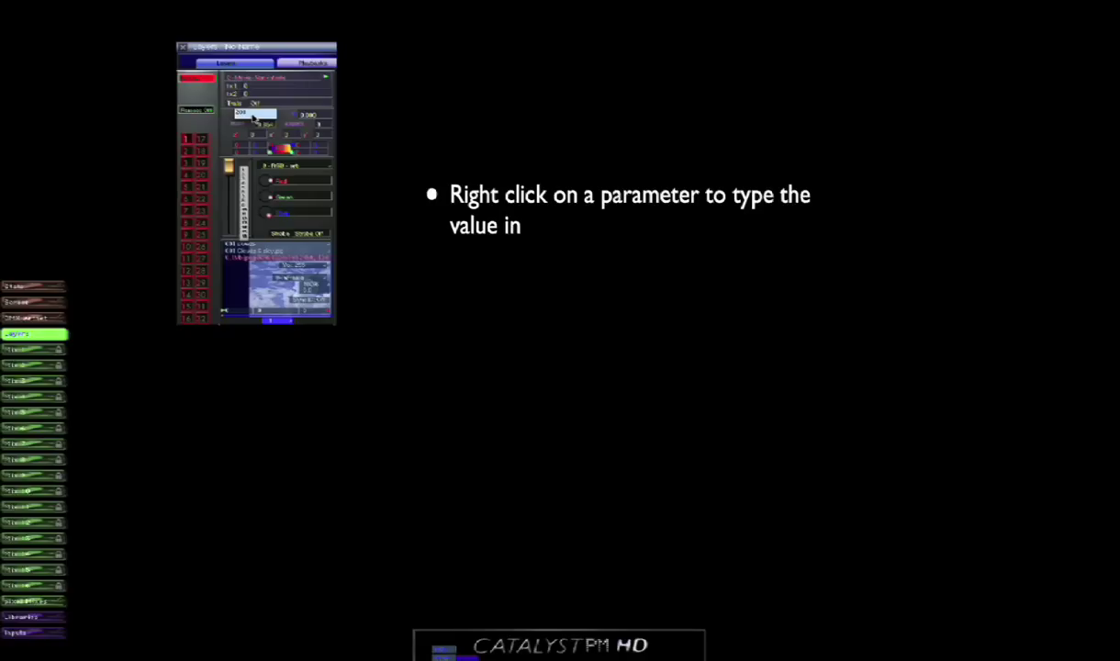
pyautogui.write('600')
pyautogui.press('Return')
pyautogui.rightClick(311, 117)
pyautogui.press('Return')
pyautogui.rightClick(310, 116)
pyautogui.write('0')
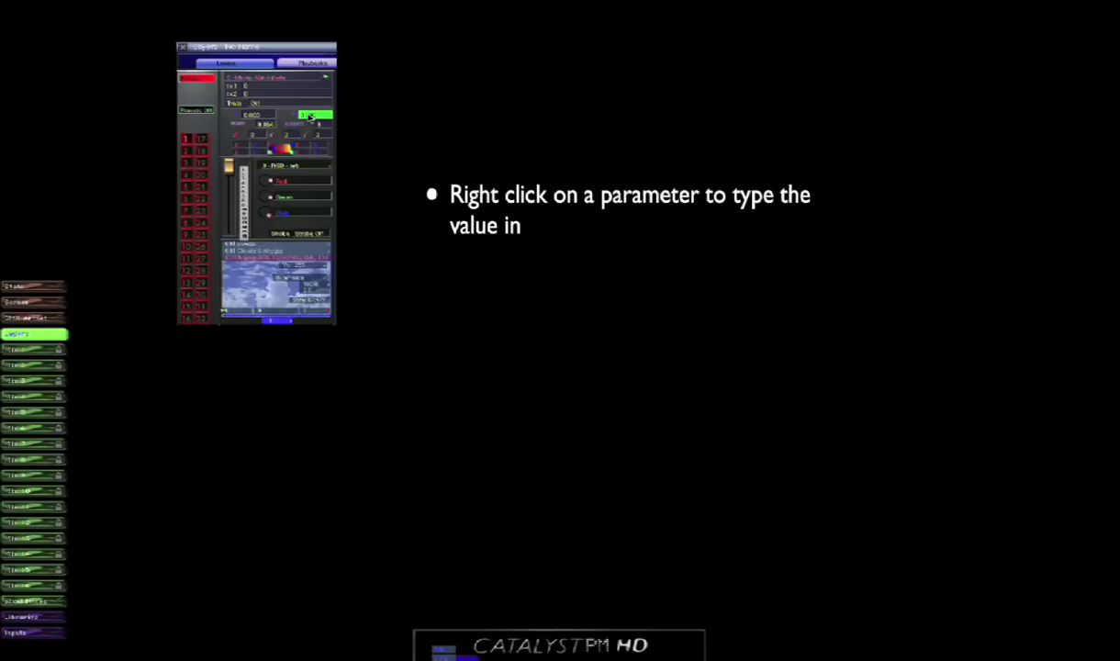
pyautogui.press('Return')
pyautogui.rightClick(267, 125)
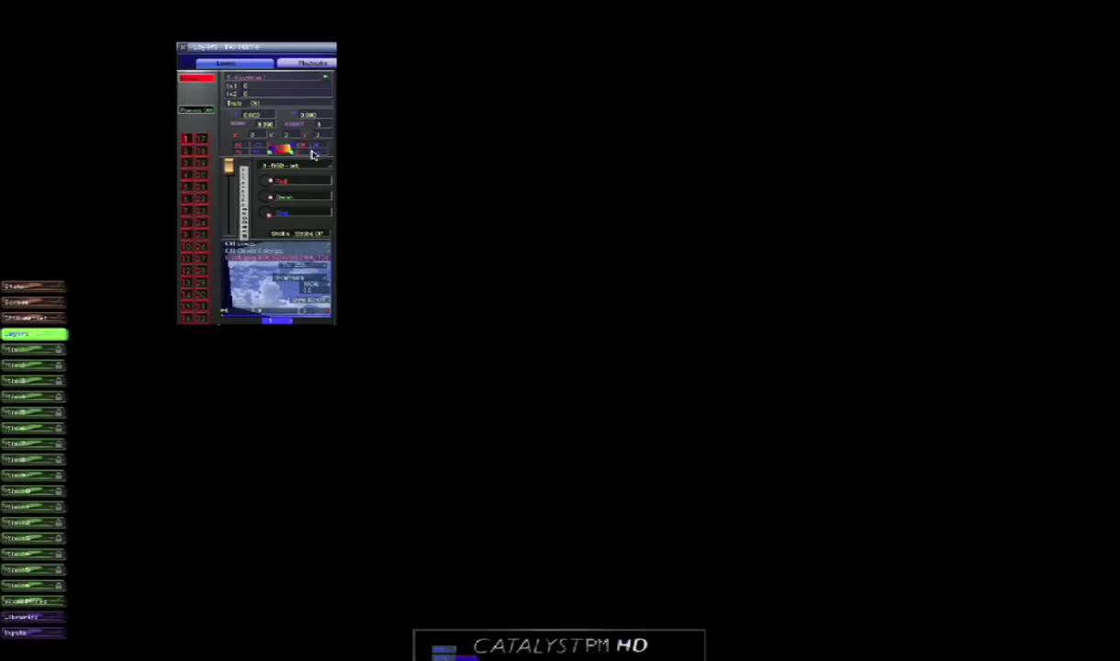
pyautogui.click(272, 170)
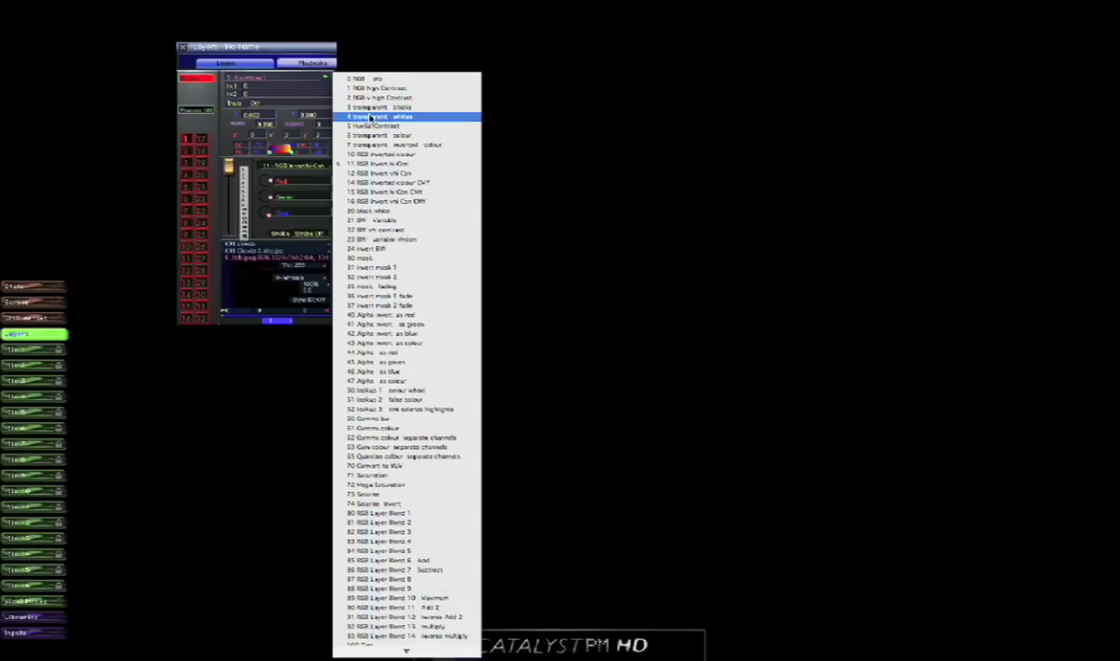
pyautogui.click(370, 117)
pyautogui.click(279, 166)
pyautogui.click(347, 154)
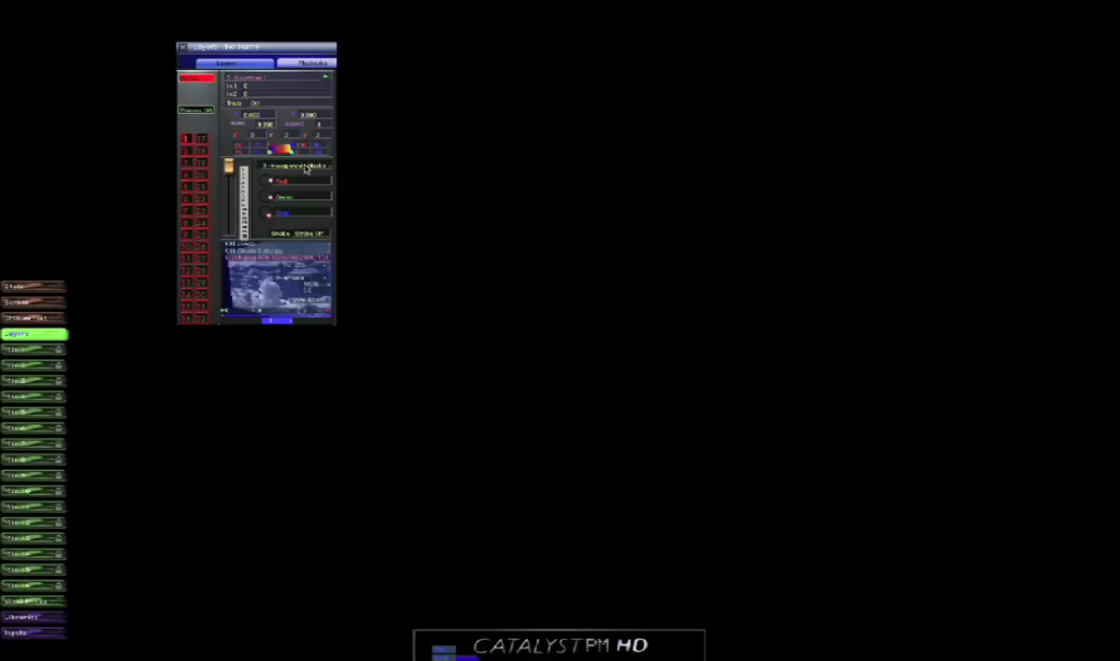
pyautogui.click(308, 168)
pyautogui.click(364, 136)
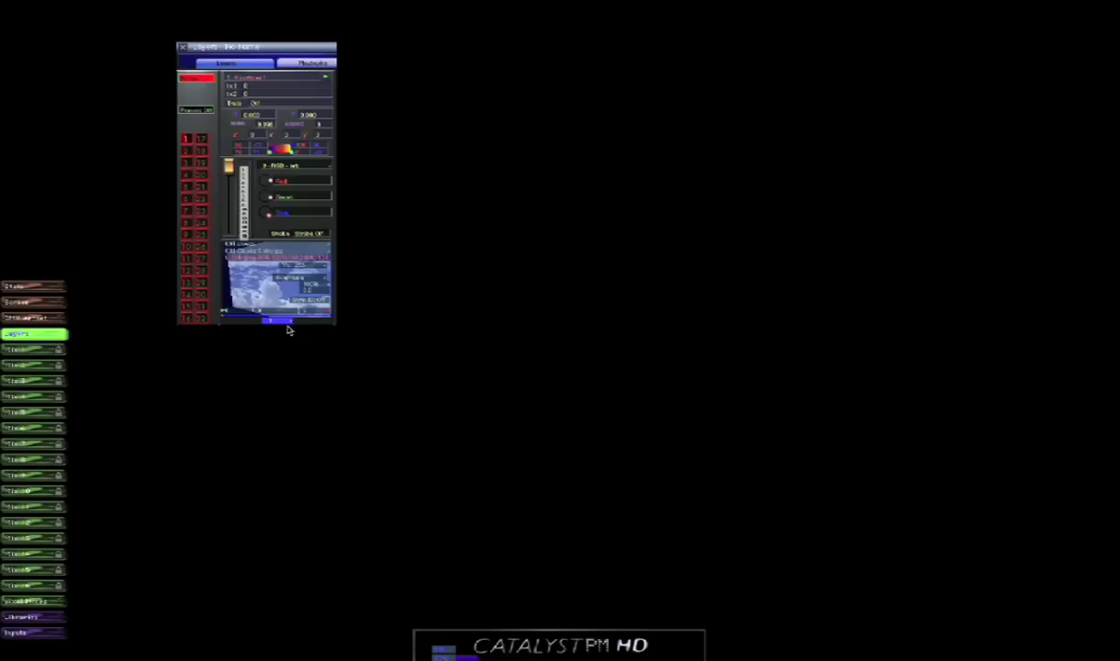
pyautogui.click(298, 279)
# Step: Load 1 001 trees.jpg from the trees bank onto layer 2 and enlarge its scale
pyautogui.click(187, 152)
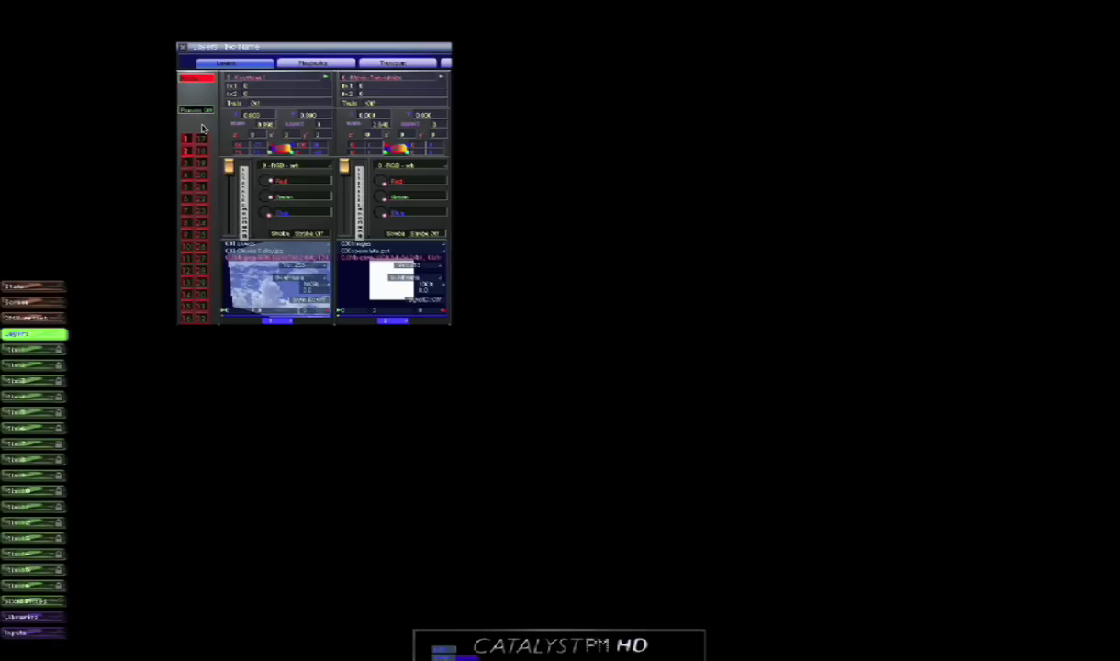
pyautogui.click(372, 249)
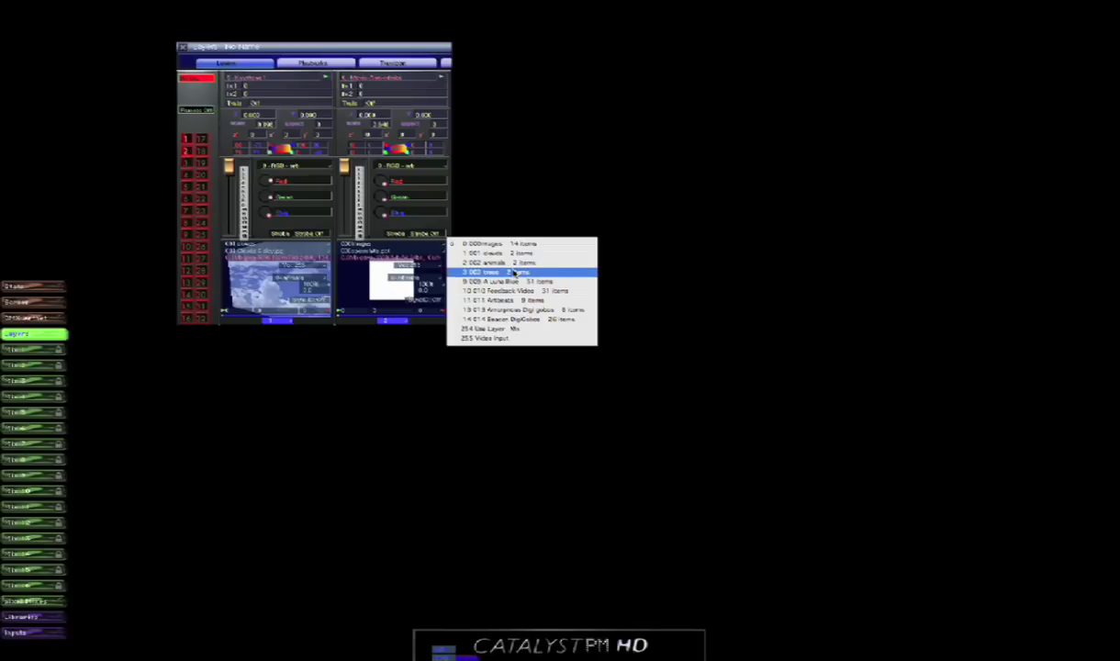
pyautogui.click(517, 272)
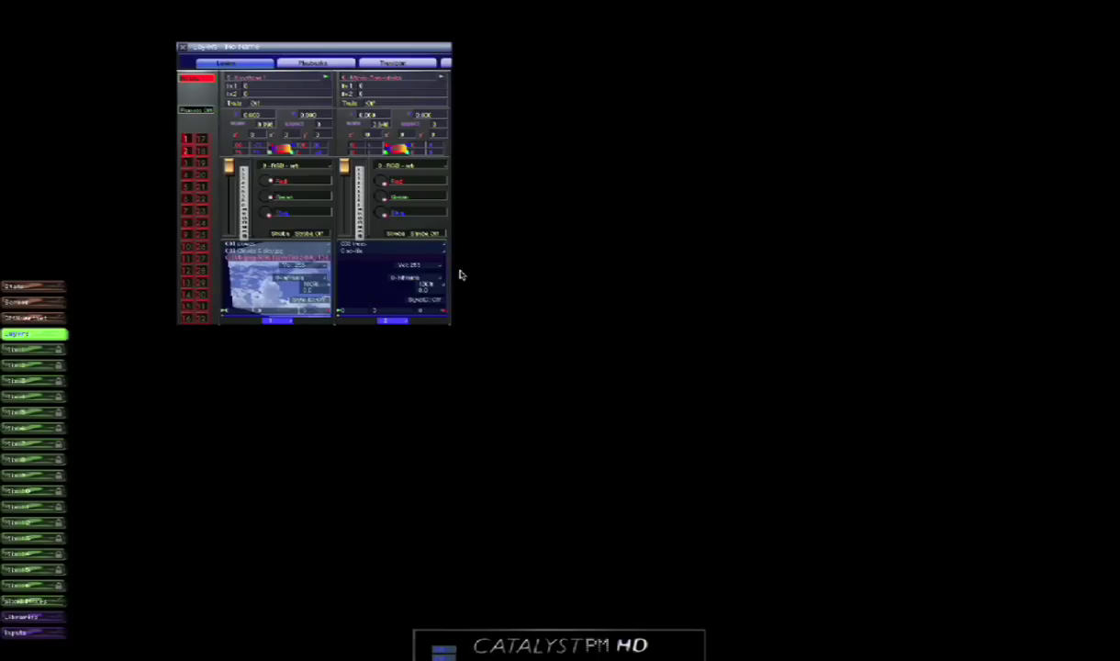
pyautogui.click(441, 246)
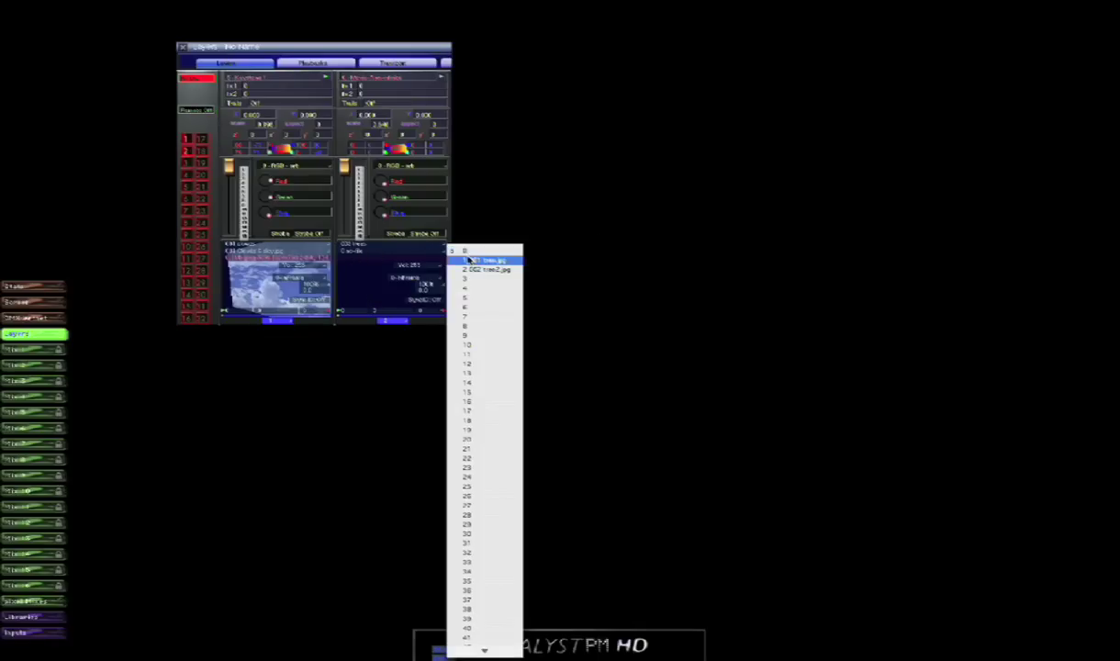
pyautogui.click(478, 262)
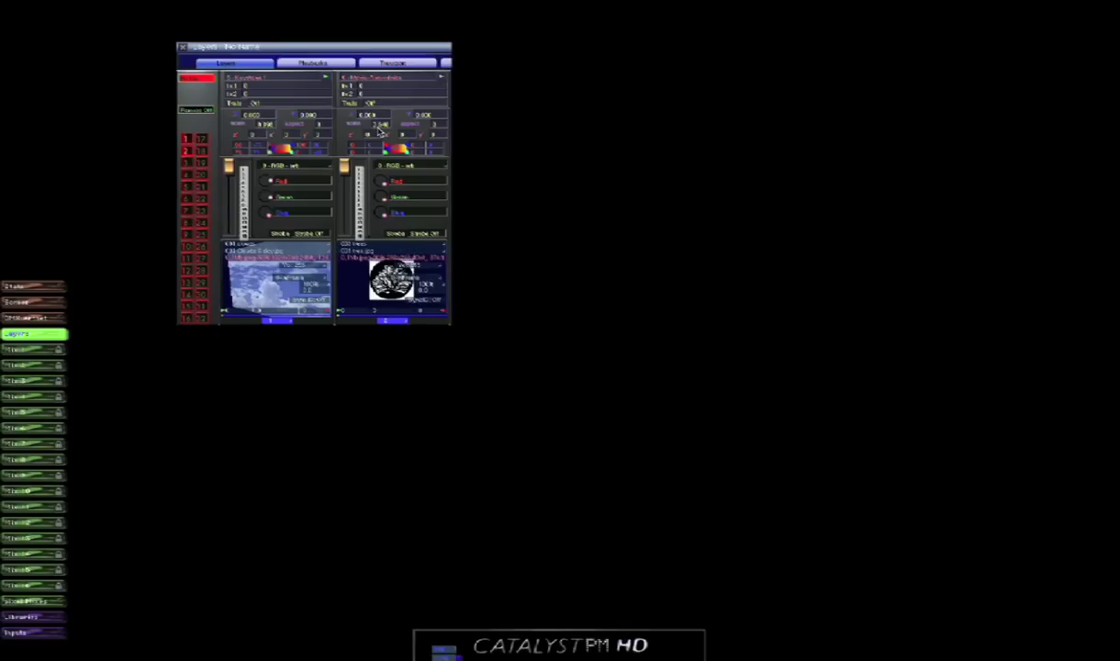
pyautogui.moveTo(378, 129)
pyautogui.mouseDown()
pyautogui.moveTo(372, 72)
pyautogui.moveTo(379, 128)
pyautogui.mouseUp()
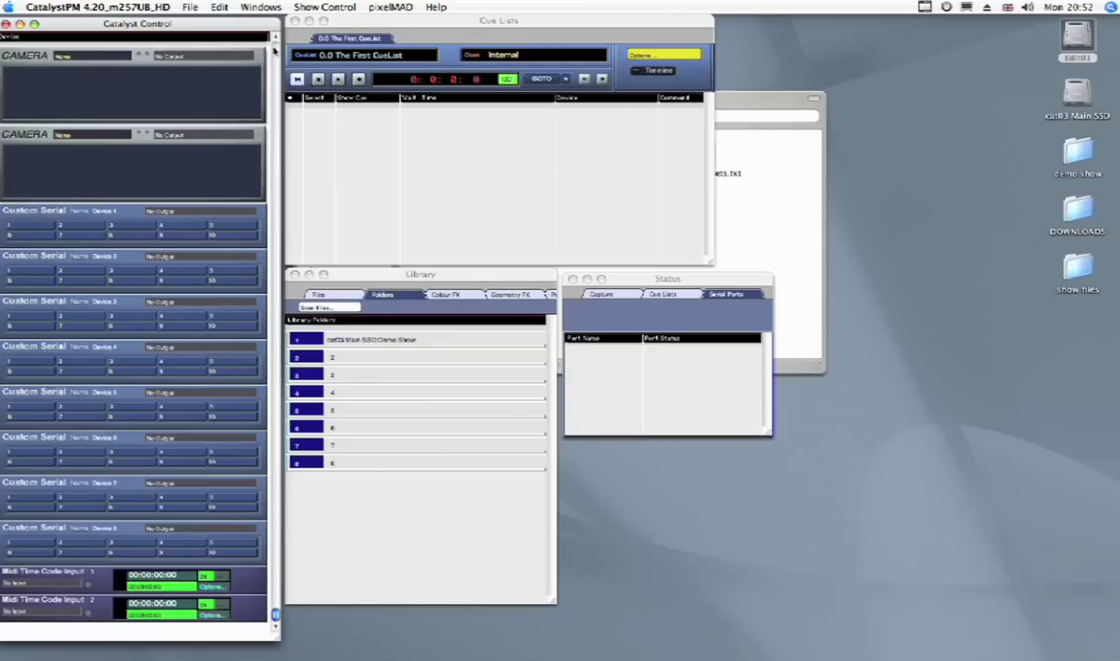
# Step: Change output 1 from 'No output' to 'Mixed All Layers with FX'
pyautogui.click(274, 50)
pyautogui.click(276, 50)
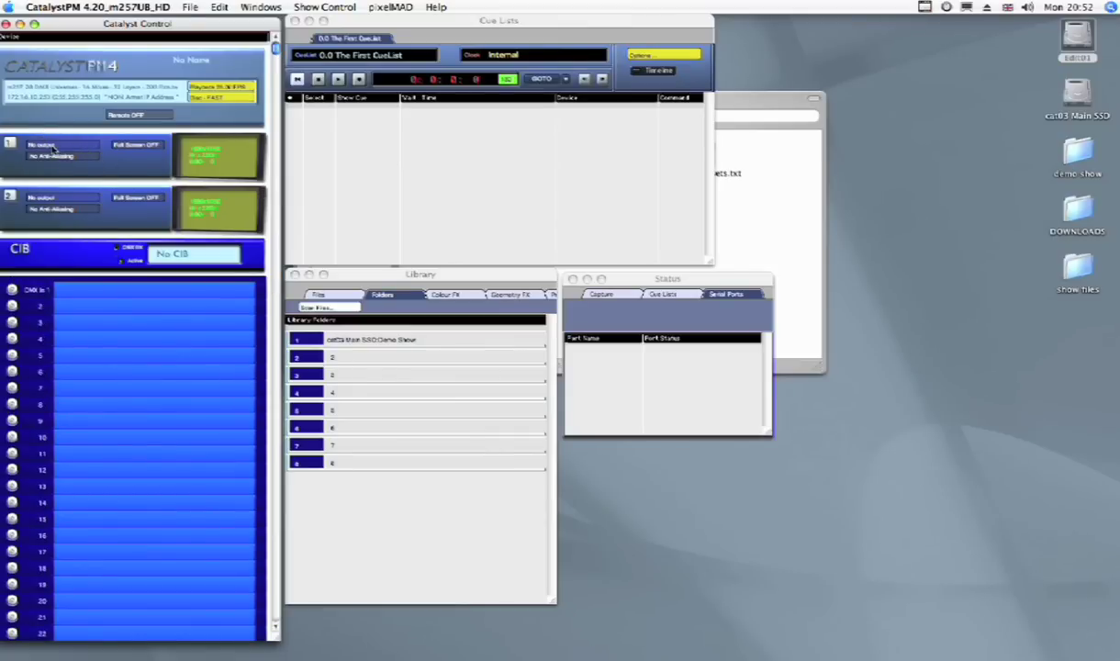
pyautogui.click(53, 147)
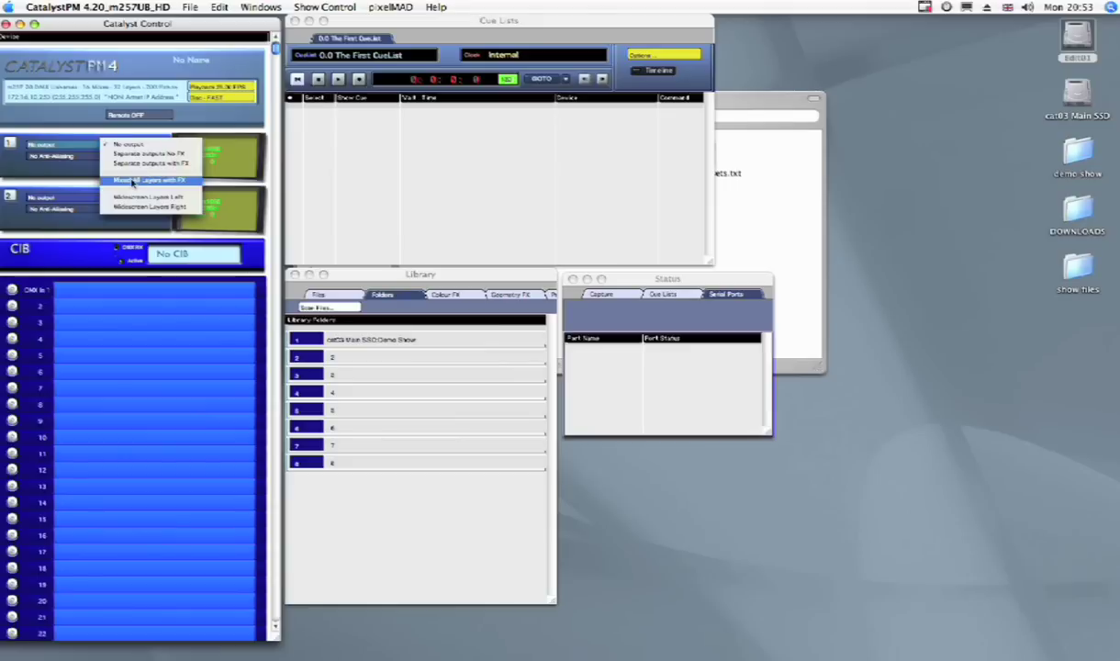
pyautogui.click(128, 179)
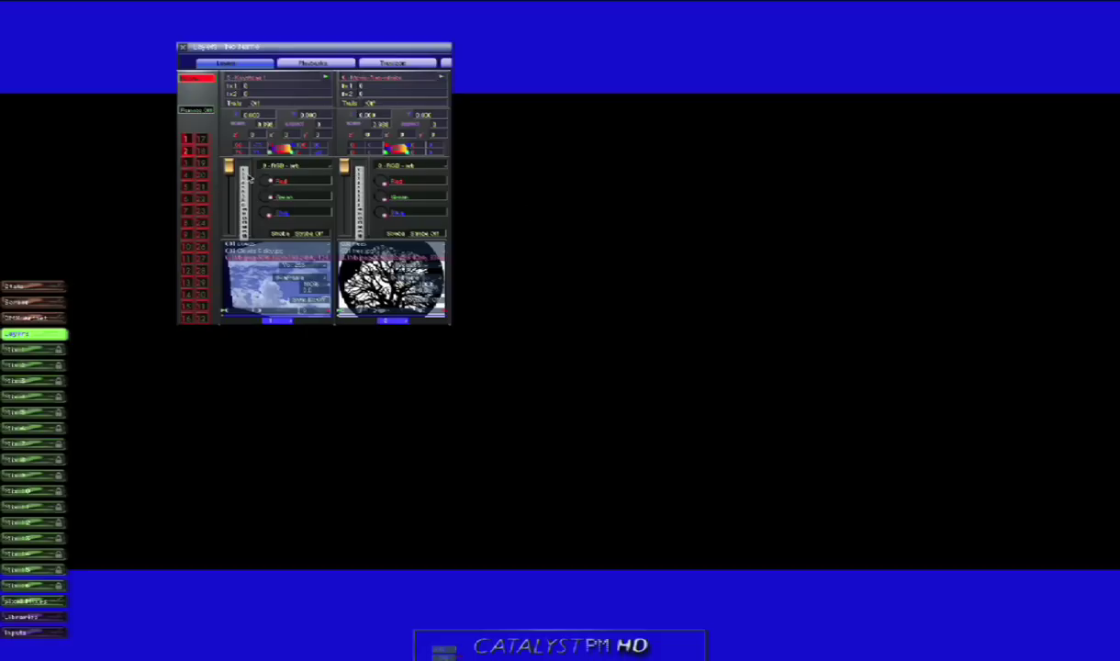
# Step: Raise the sky and tree layer faders to full and shift the Layers window left
pyautogui.click(242, 170)
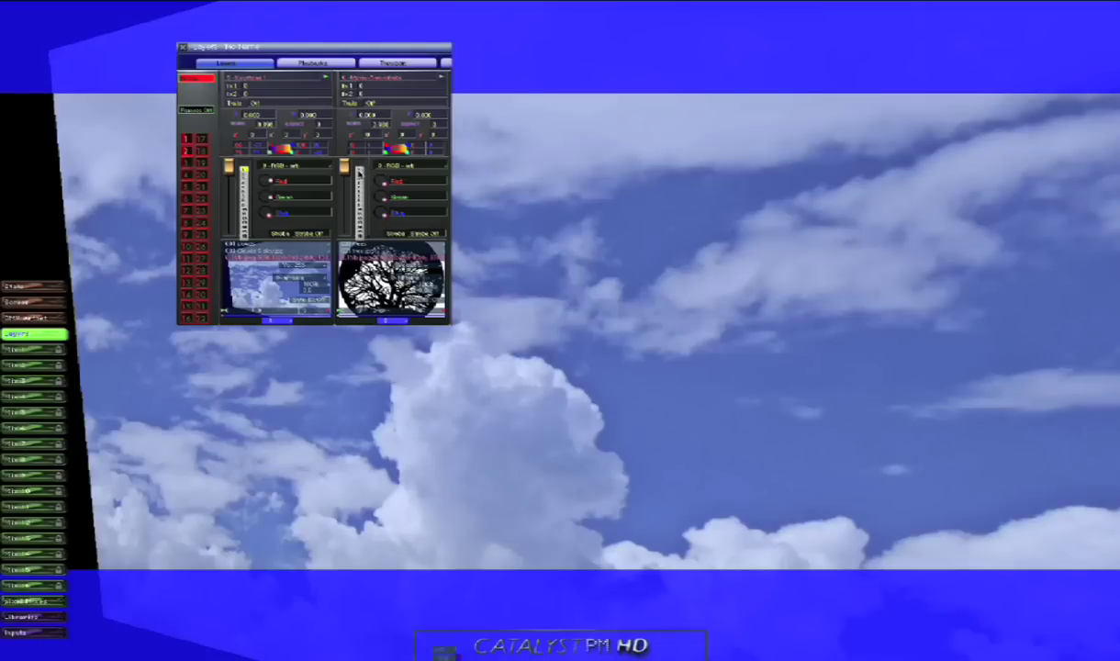
pyautogui.click(359, 172)
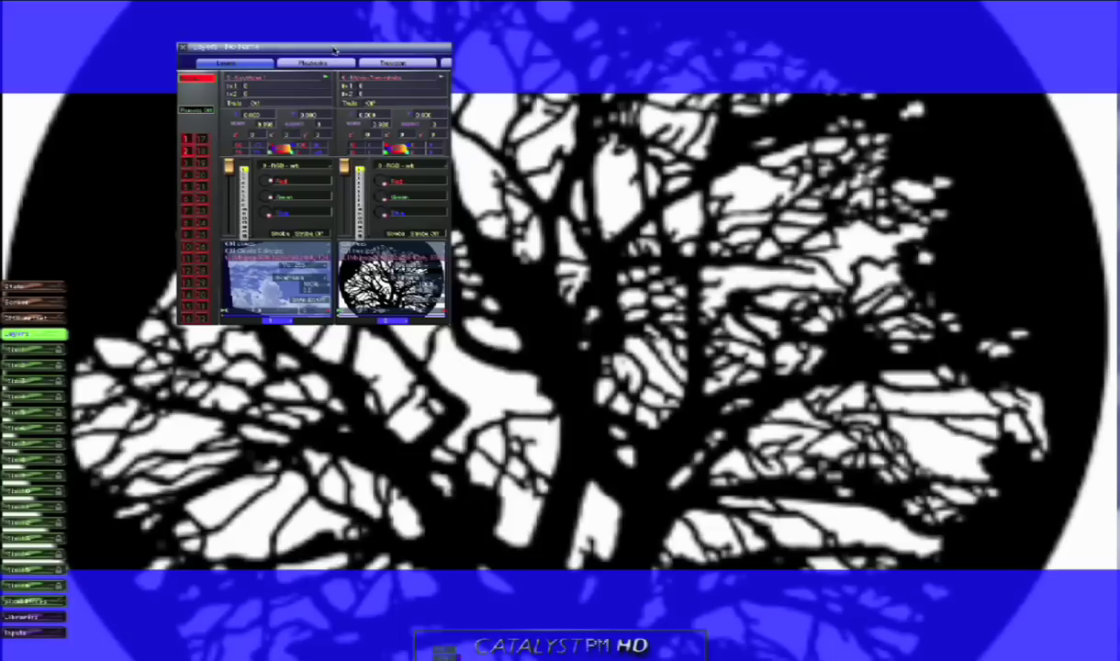
pyautogui.moveTo(335, 50); pyautogui.dragTo(249, 44)
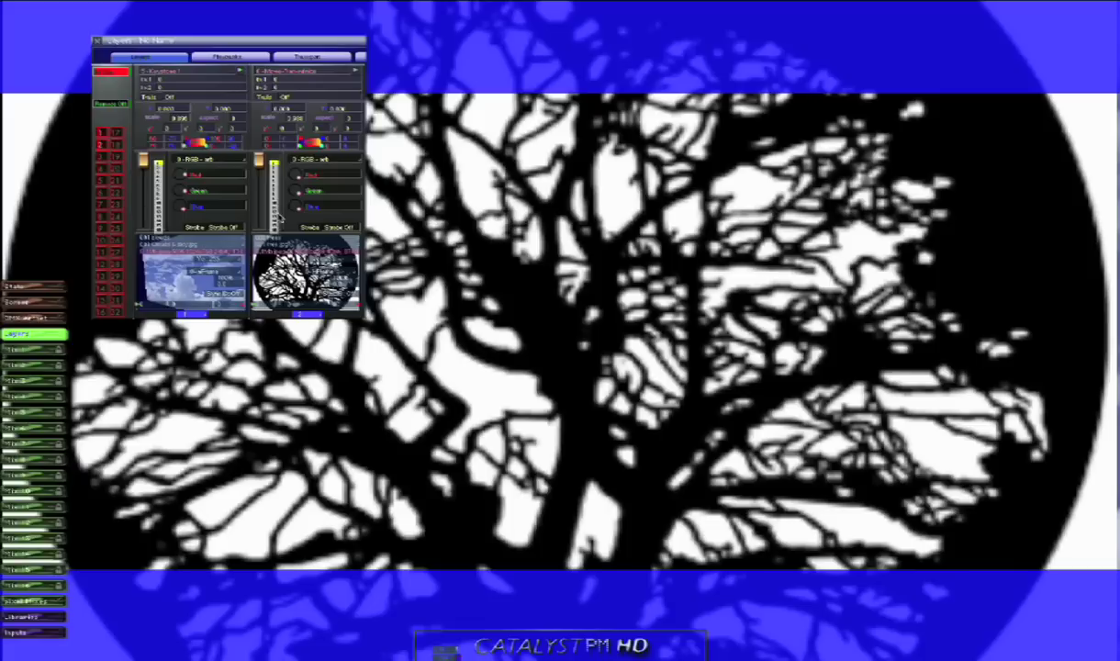
# Step: Fade the tree layer down and back up over the sky, and lower the sky layer's intensity
pyautogui.click(260, 166)
pyautogui.moveTo(260, 166); pyautogui.dragTo(259, 220)
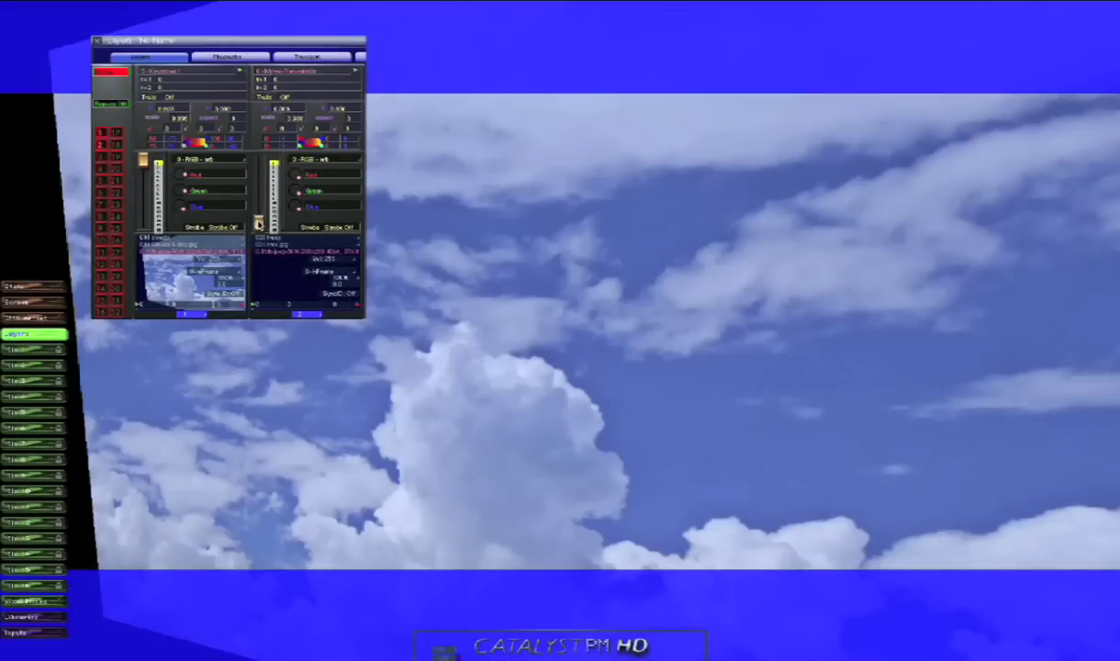
pyautogui.moveTo(258, 223); pyautogui.dragTo(264, 170)
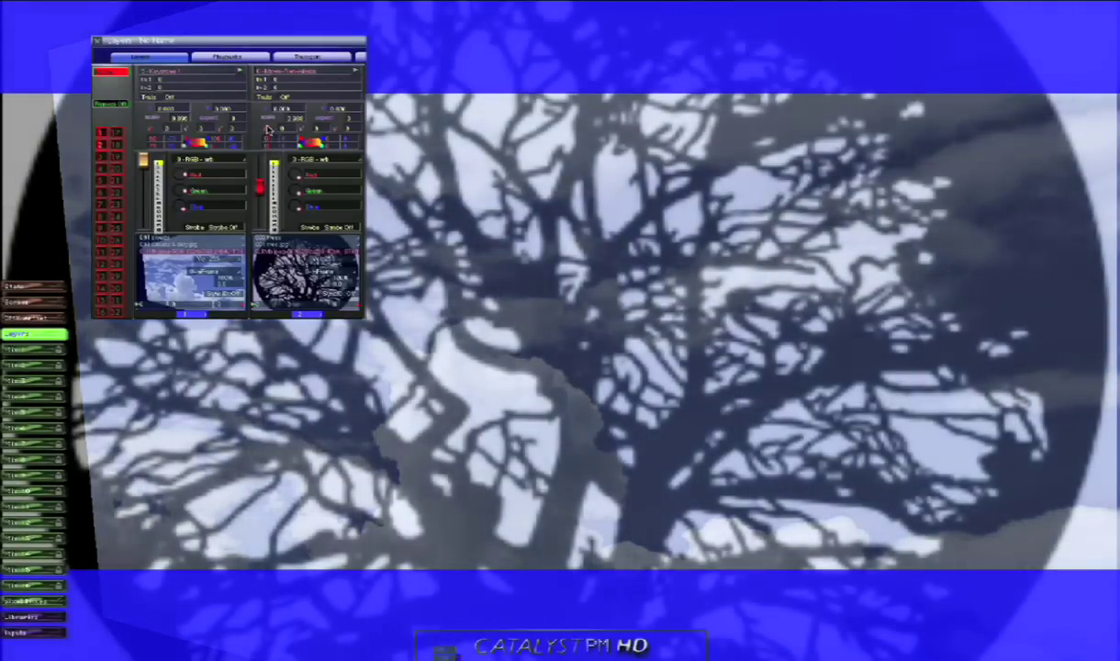
pyautogui.moveTo(267, 130); pyautogui.dragTo(257, 119)
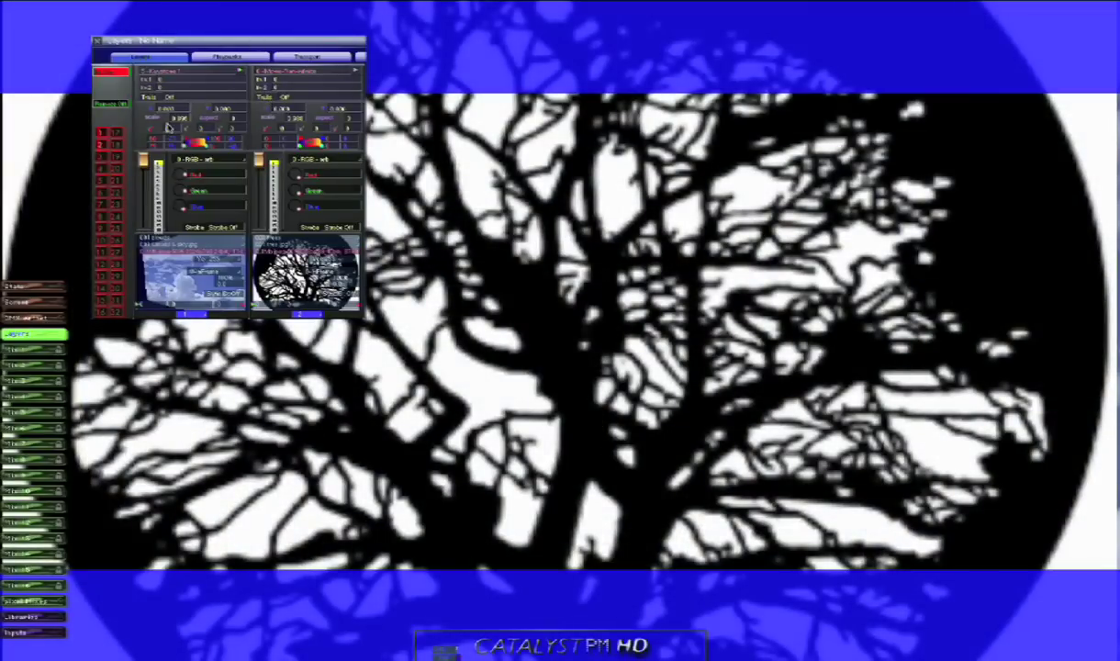
pyautogui.moveTo(138, 158)
pyautogui.mouseDown()
pyautogui.moveTo(144, 234)
pyautogui.moveTo(166, 145)
pyautogui.moveTo(142, 159)
pyautogui.mouseUp()
pyautogui.moveTo(260, 158)
pyautogui.mouseDown()
pyautogui.moveTo(266, 212)
pyautogui.moveTo(259, 161)
pyautogui.mouseUp()
pyautogui.click(307, 158)
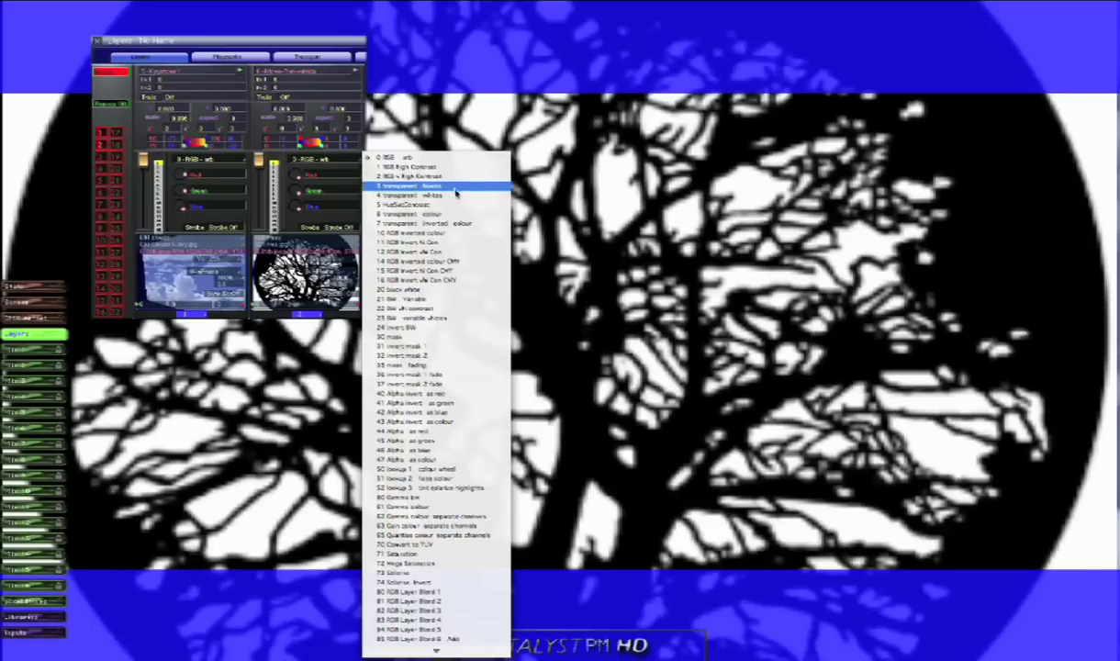
# Step: Apply '4 transparent whites' to the tree layer and enlarge the tree further
pyautogui.click(456, 195)
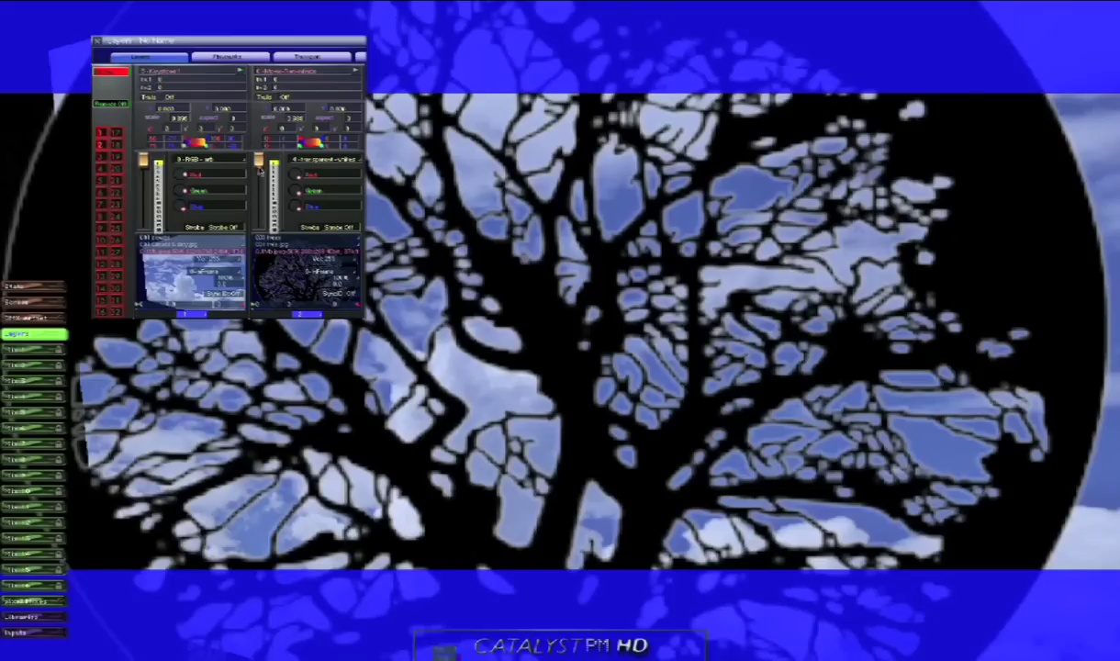
pyautogui.moveTo(292, 114); pyautogui.dragTo(295, 119)
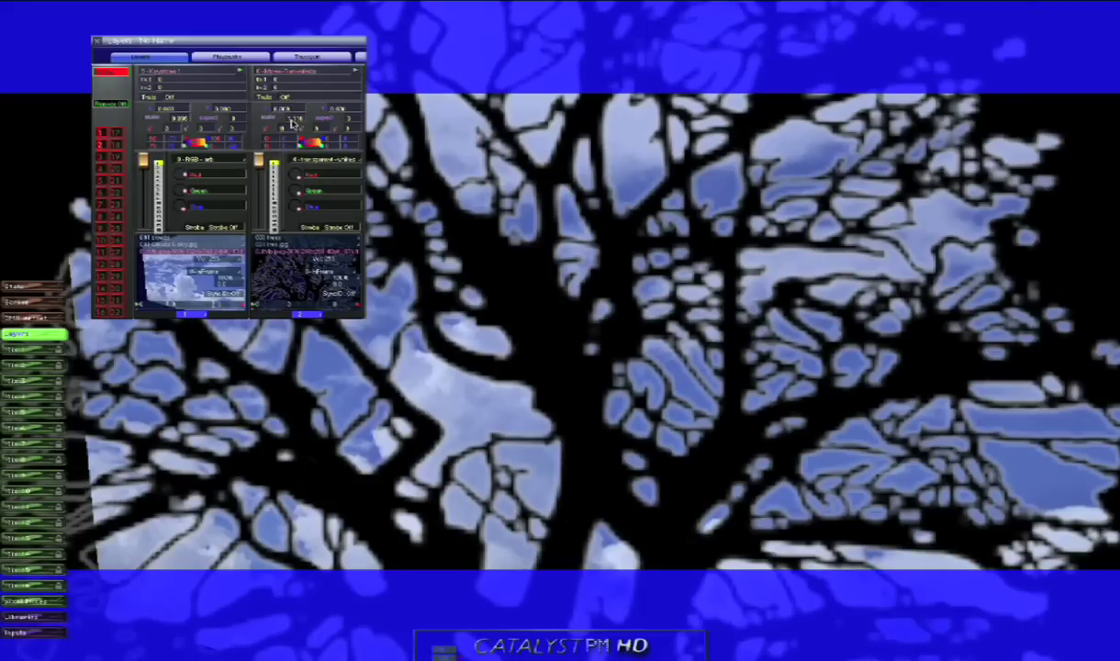